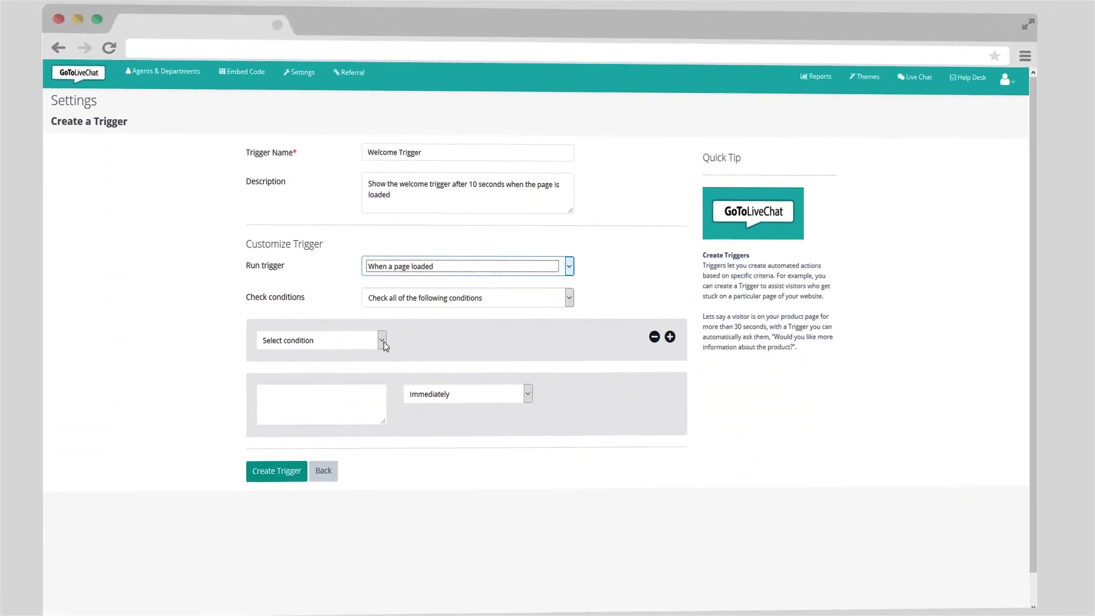
Add a Page URL condition for Contacts.html and delay the greeting by a 10-second wait
left_click(383, 339)
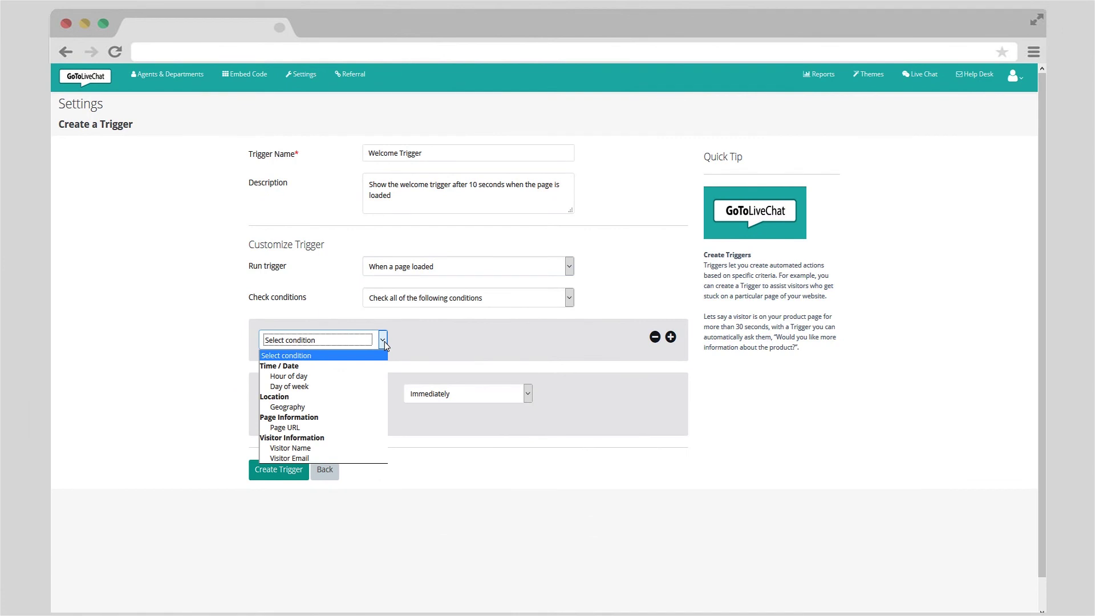
left_click(366, 426)
left_click(534, 339)
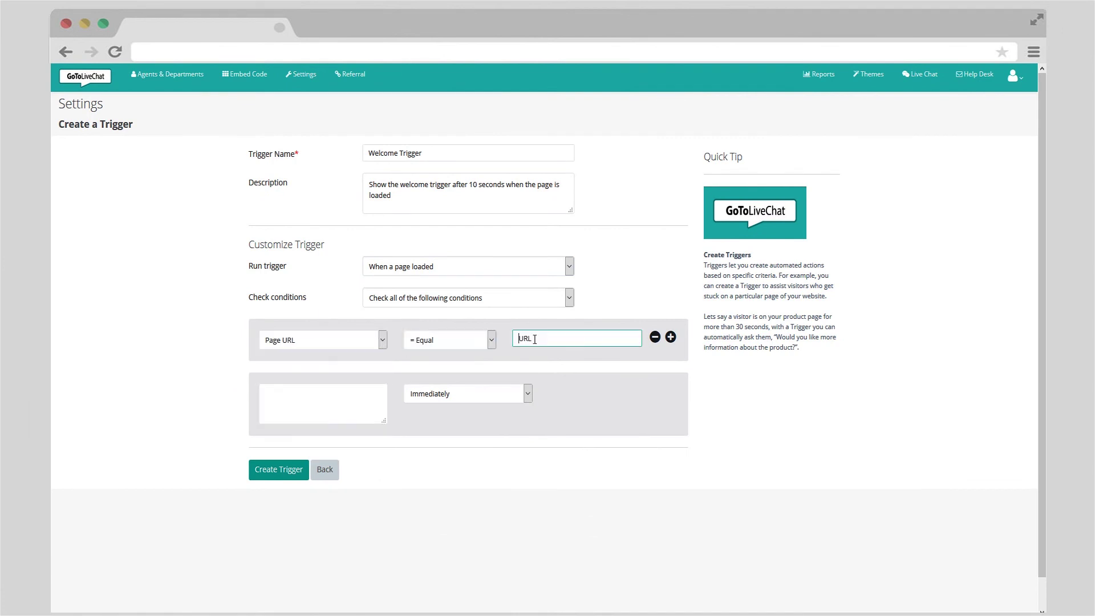
type("http://fsnsolutions.com/Contacts.html")
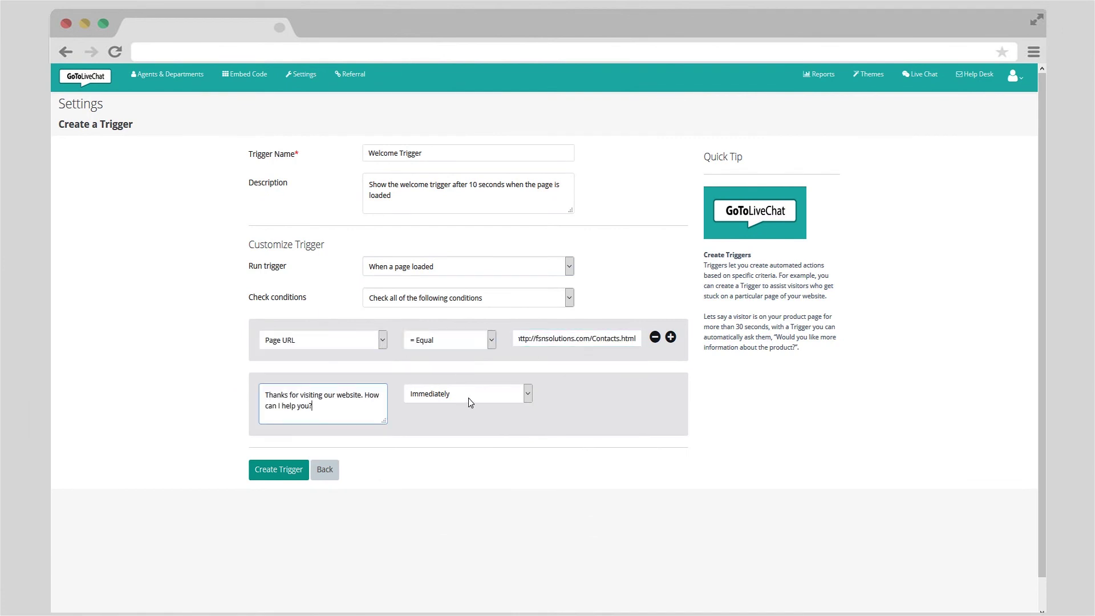
left_click(468, 397)
left_click(468, 417)
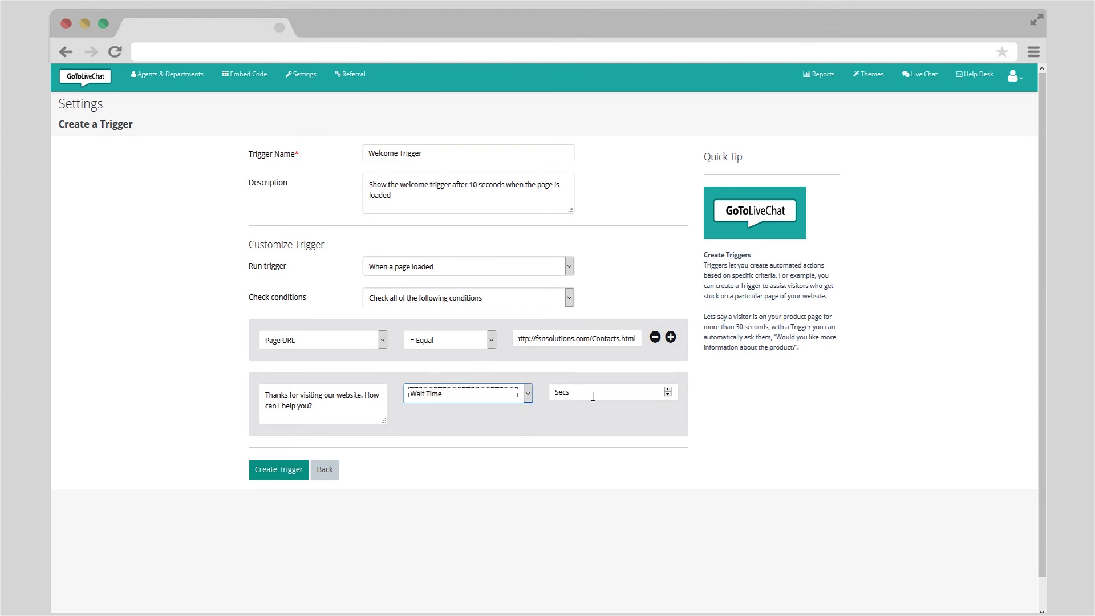
type("10")
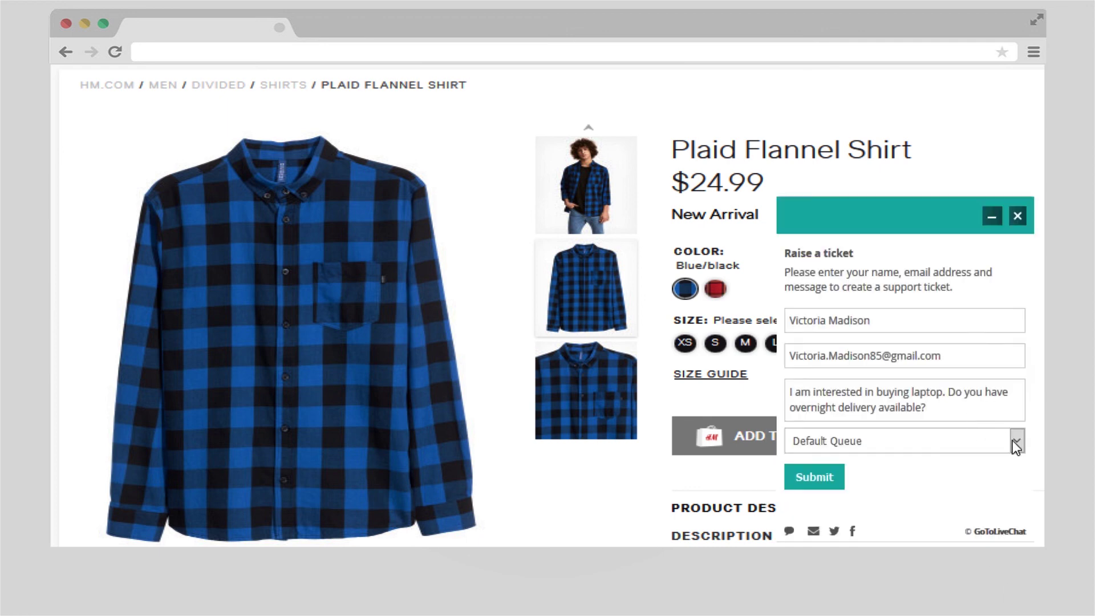
Route the overnight-delivery ticket to the Customer Support queue and submit it
left_click(1014, 441)
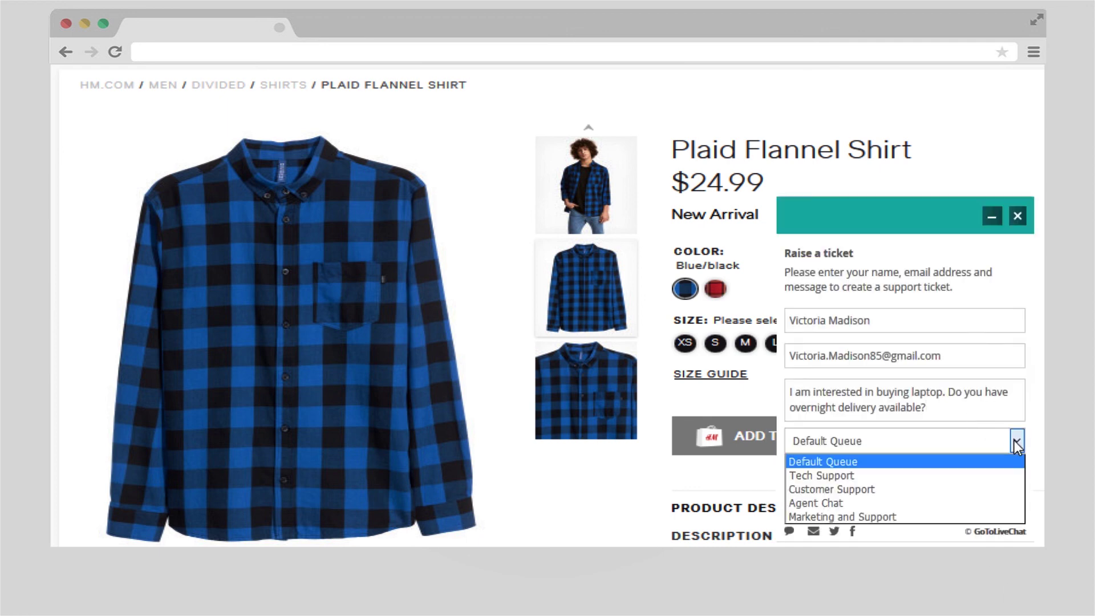
left_click(976, 488)
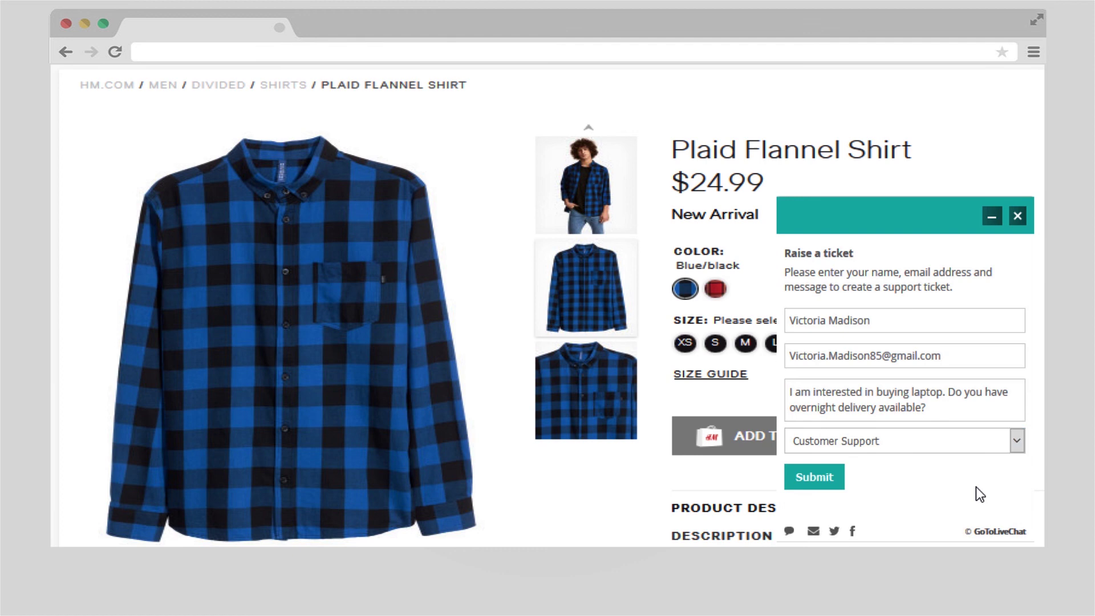
left_click(815, 478)
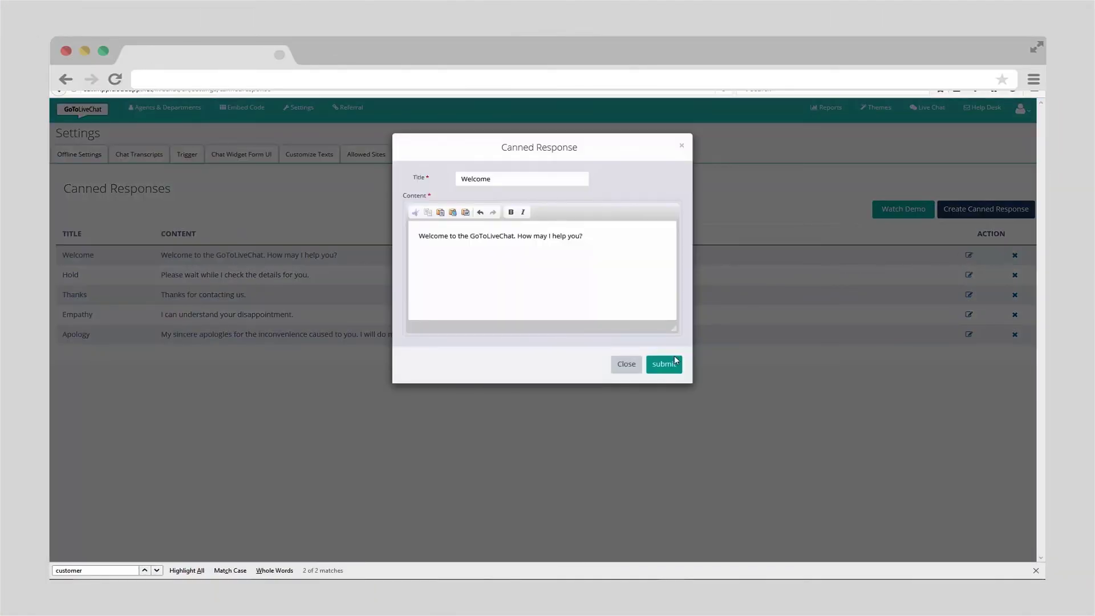
Submit the Welcome canned response, then pick Welcome from the canned responses list in the reply
left_click(669, 365)
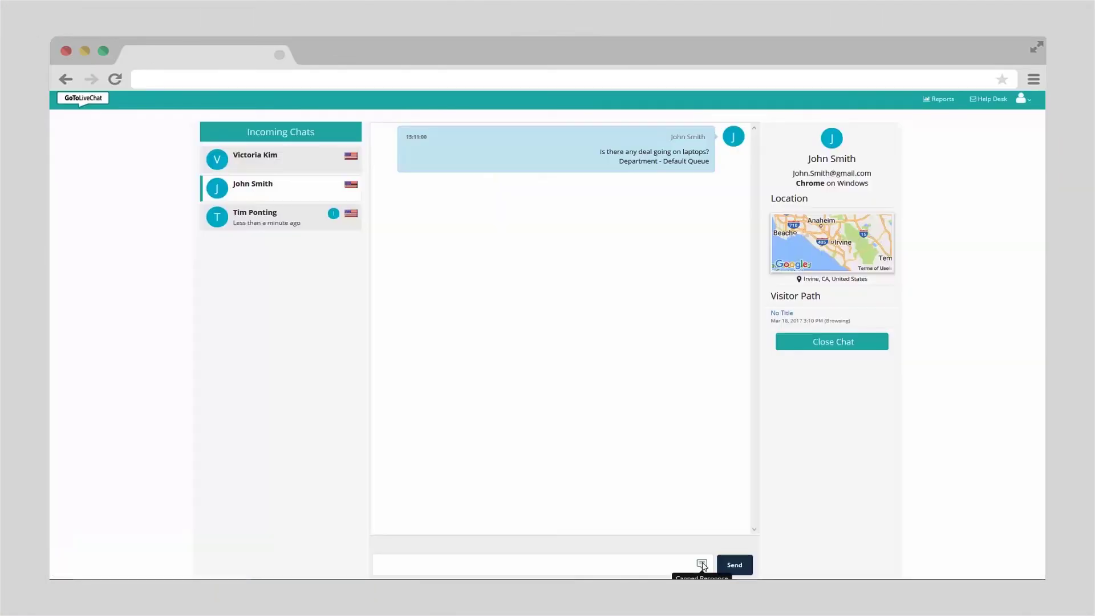
left_click(702, 567)
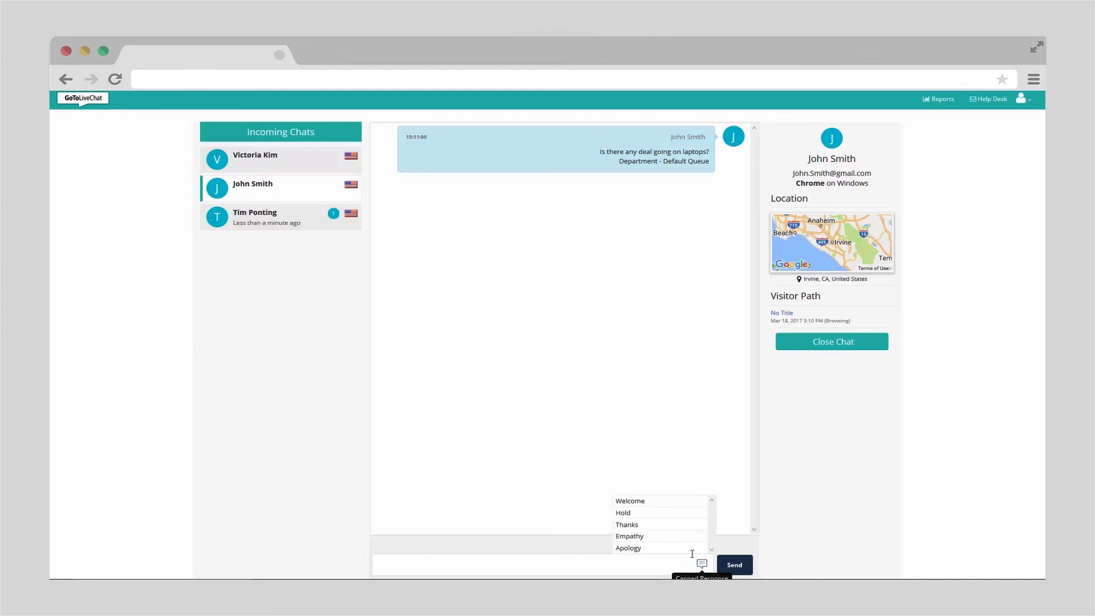
left_click(669, 504)
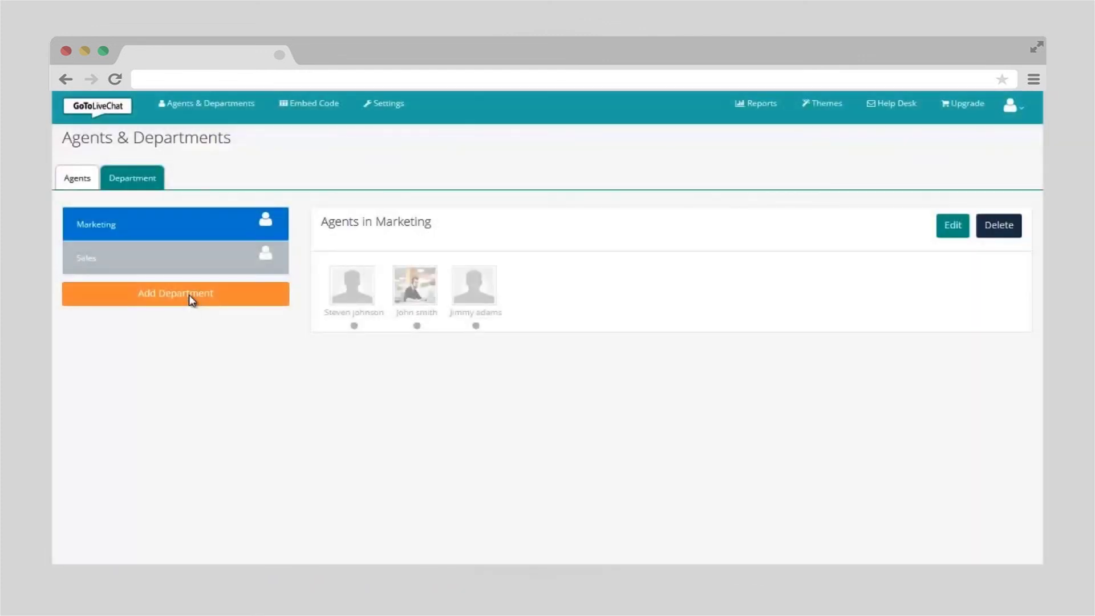
left_click(189, 294)
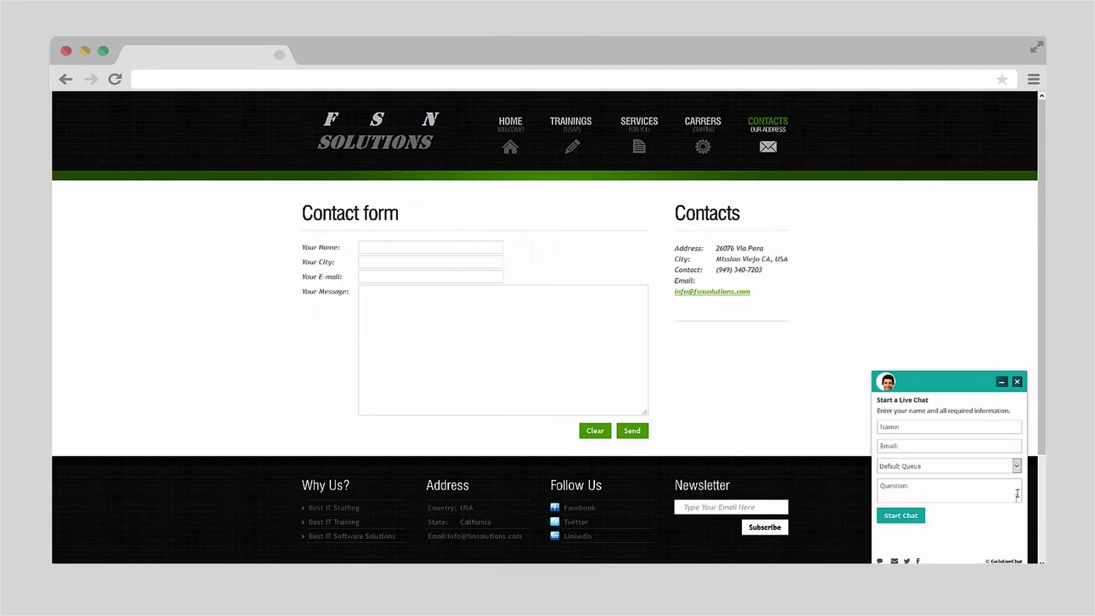
Toggle No Avatar on and off in the widget theme, then open the widget colour palette
left_click(1017, 465)
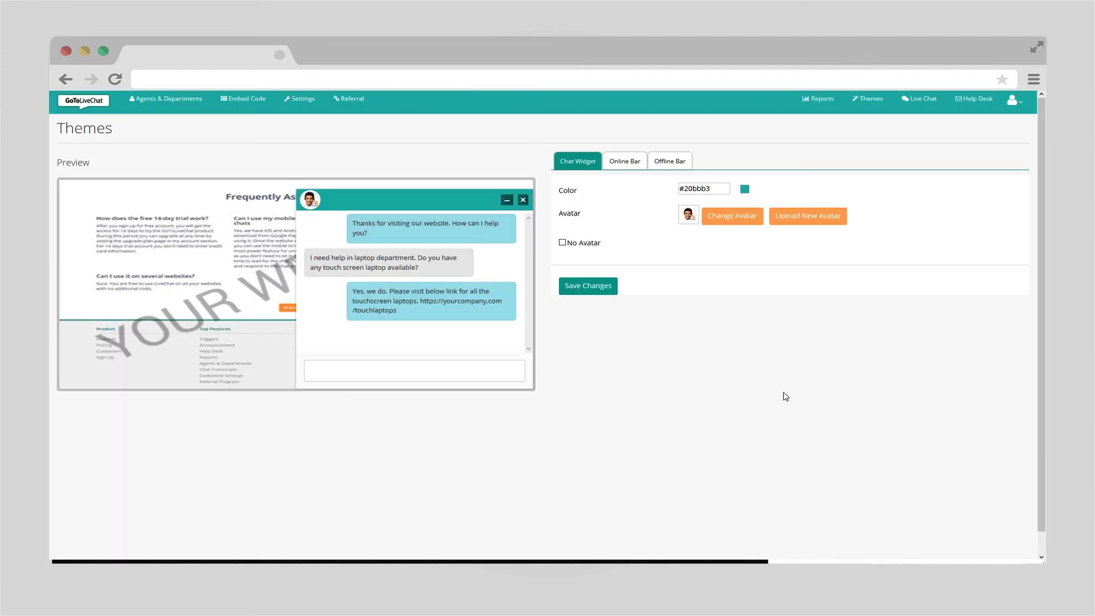
left_click(596, 244)
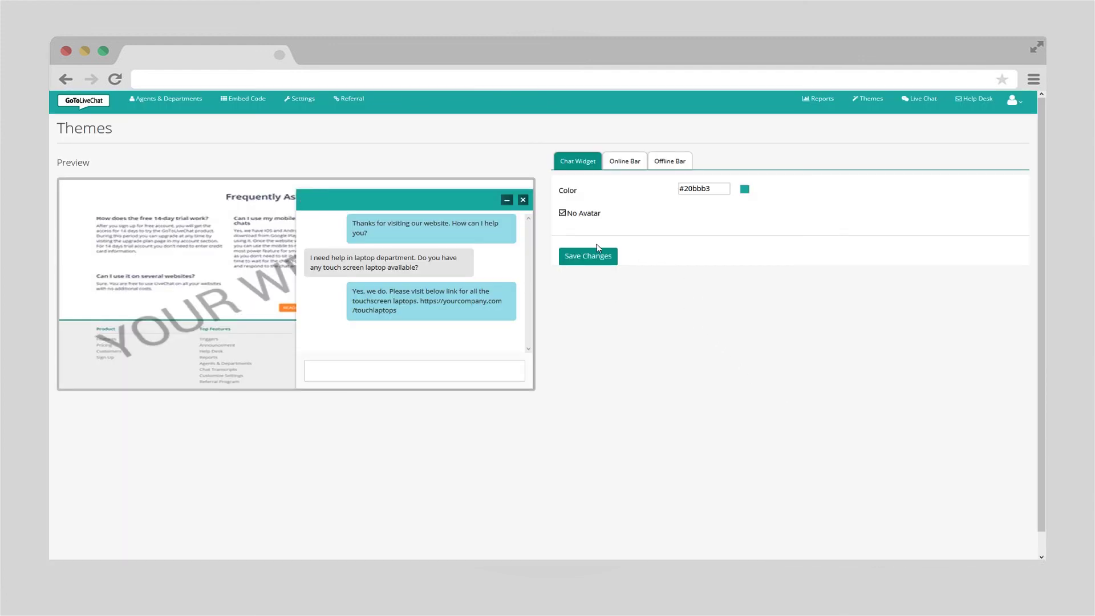
left_click(594, 213)
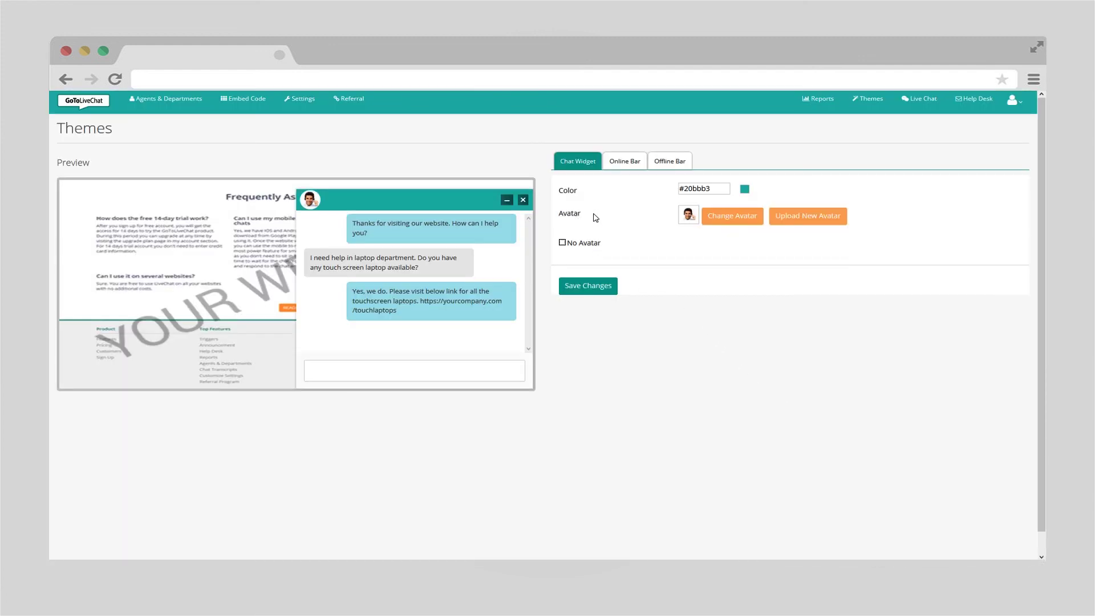
left_click(744, 190)
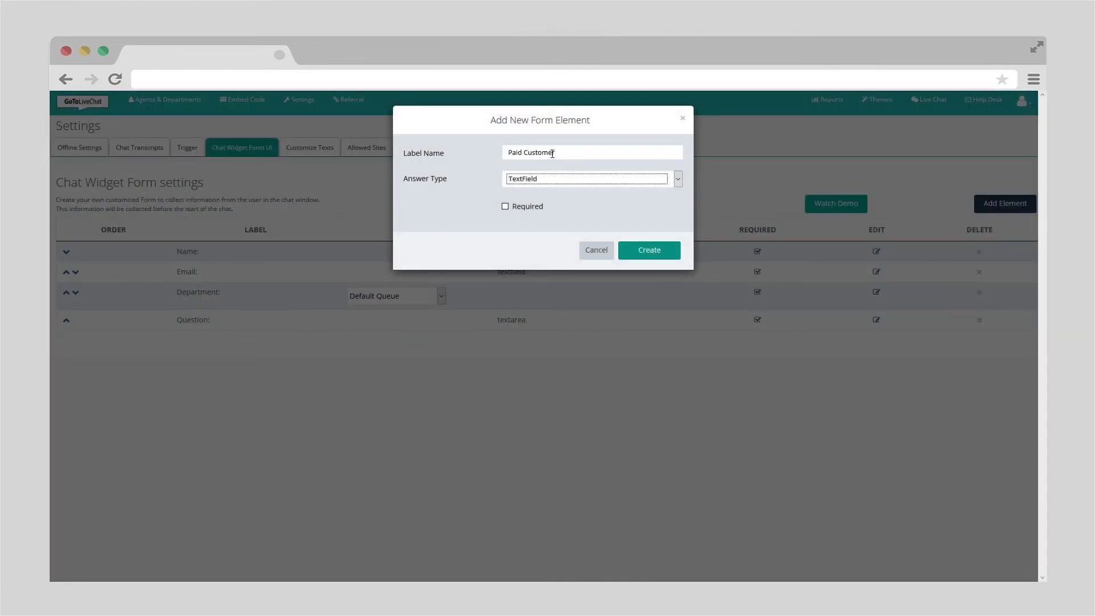
Create the optional Paid Customer TextField element and preview it in the chat widget
left_click(642, 251)
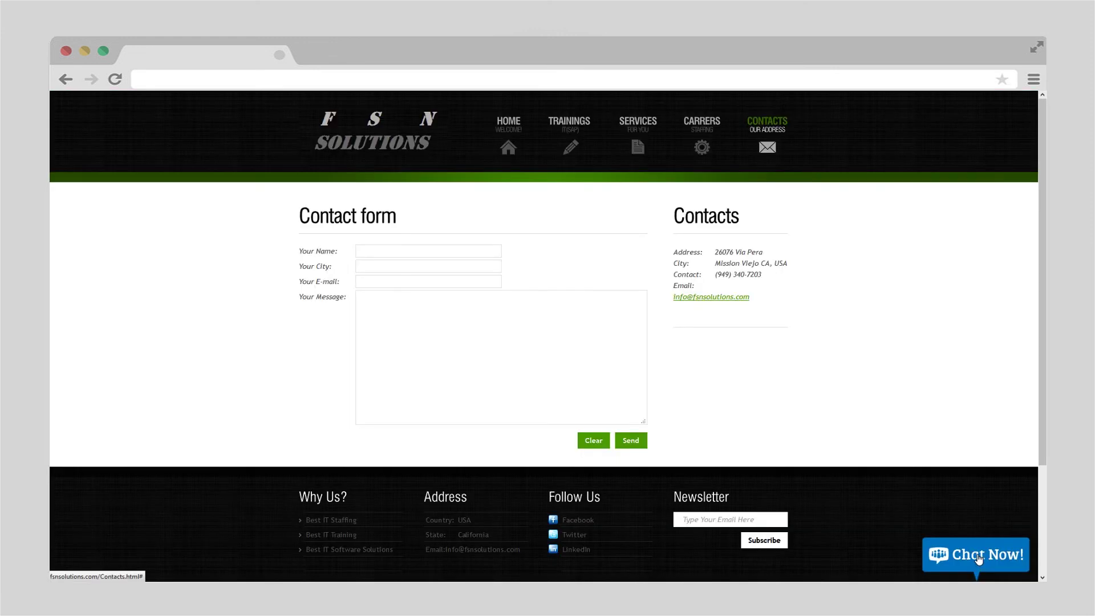
left_click(980, 558)
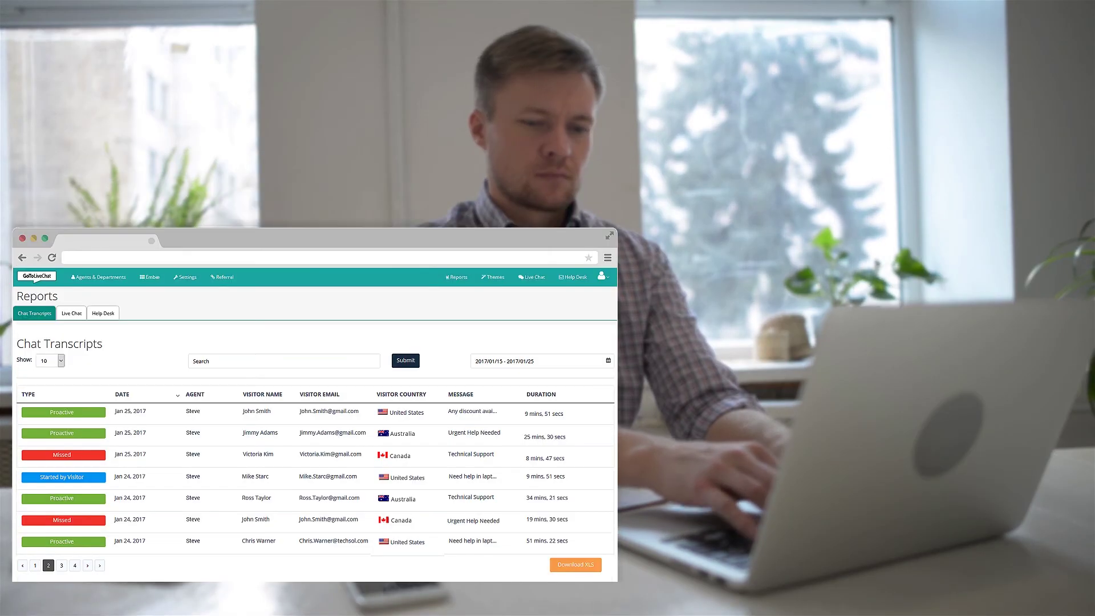
View a visitor's chat transcript details, then switch to the HelpDesk tickets report
left_click(84, 479)
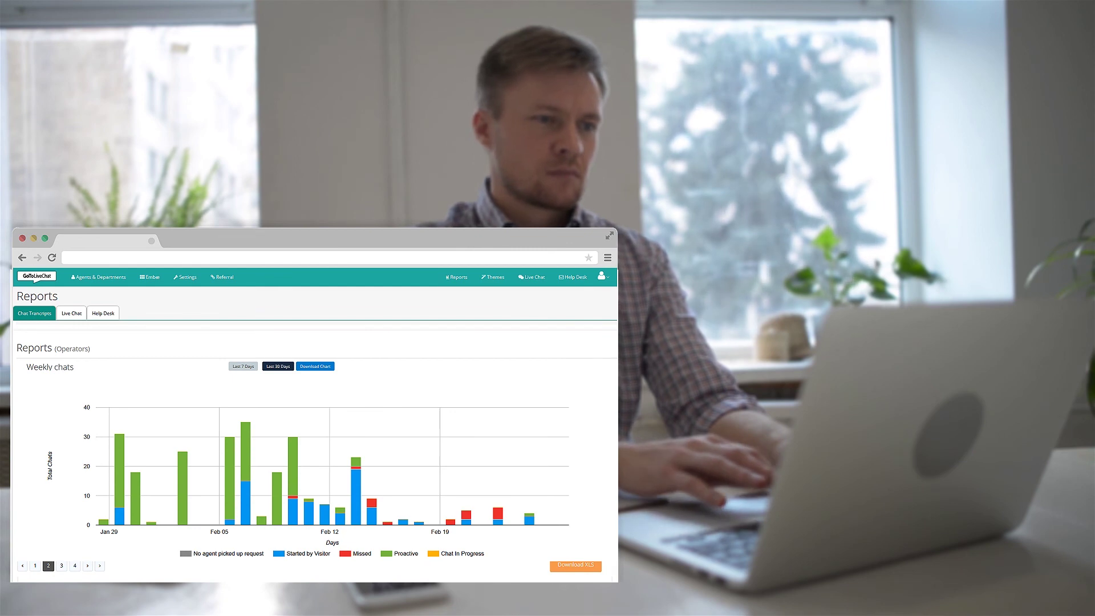
left_click(101, 313)
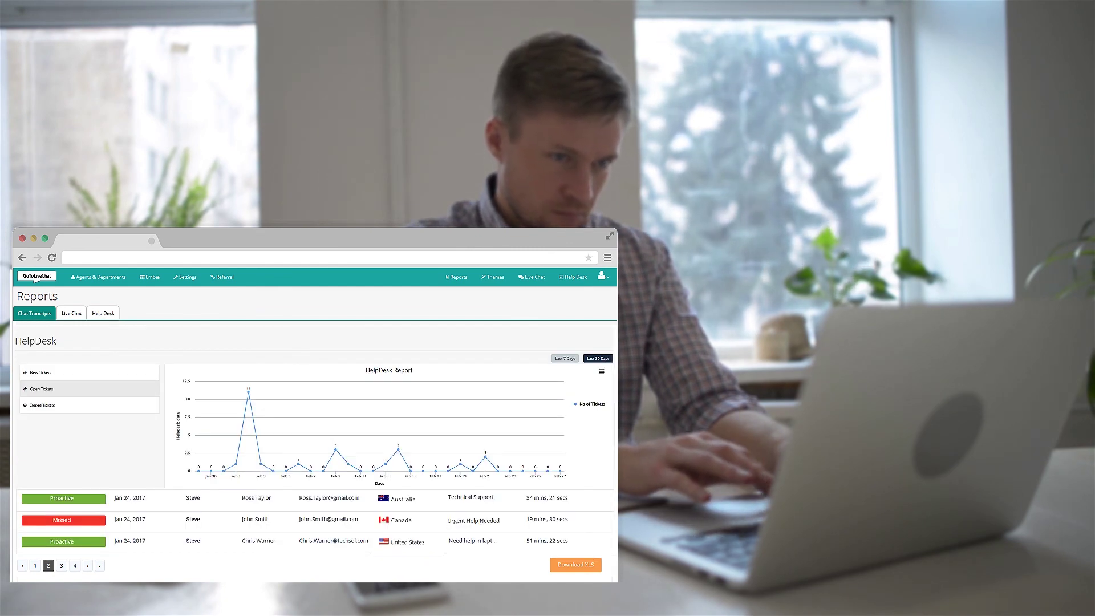